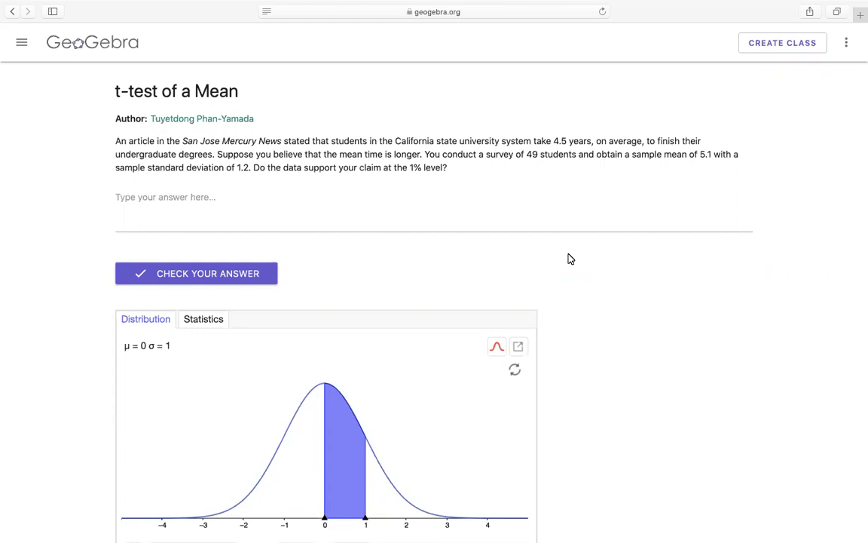
Step: Write the givens line 'N = 49, x-bar = 5.1, s = 1.2' in the answer box
{"action": "left_click", "coordinate": [167, 203]}
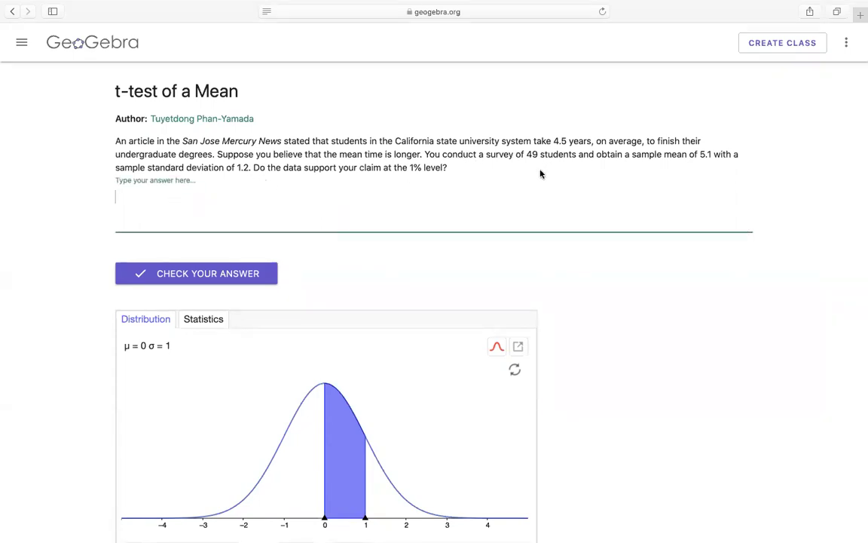
{"action": "type", "text": "N = 49"}
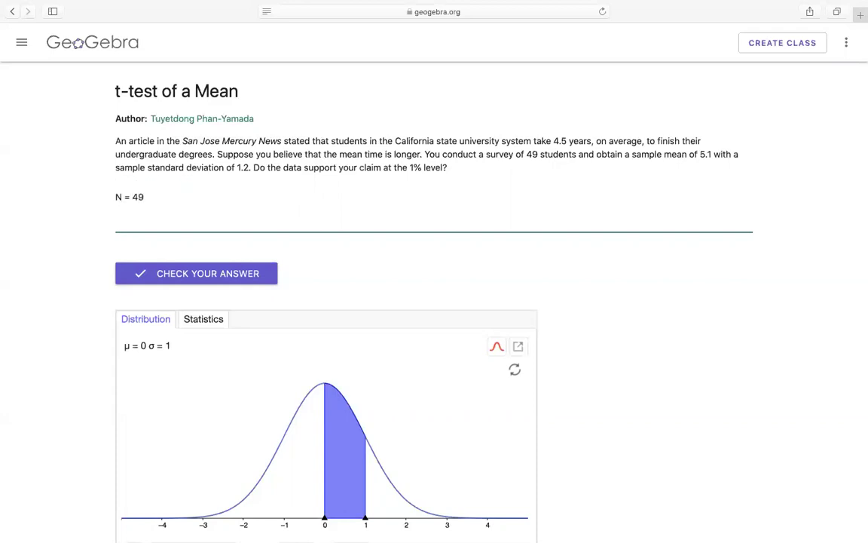
{"action": "type", "text": ", x-bar = 5.1, s = 12"}
{"action": "key", "text": "BackSpace"}
{"action": "type", "text": ".2"}
Step: On a new line, write the claims 'Ori: mu > 4.5, Alt: mu <= 4.5,'
{"action": "key", "text": "Return"}
{"action": "type", "text": "Ori:"}
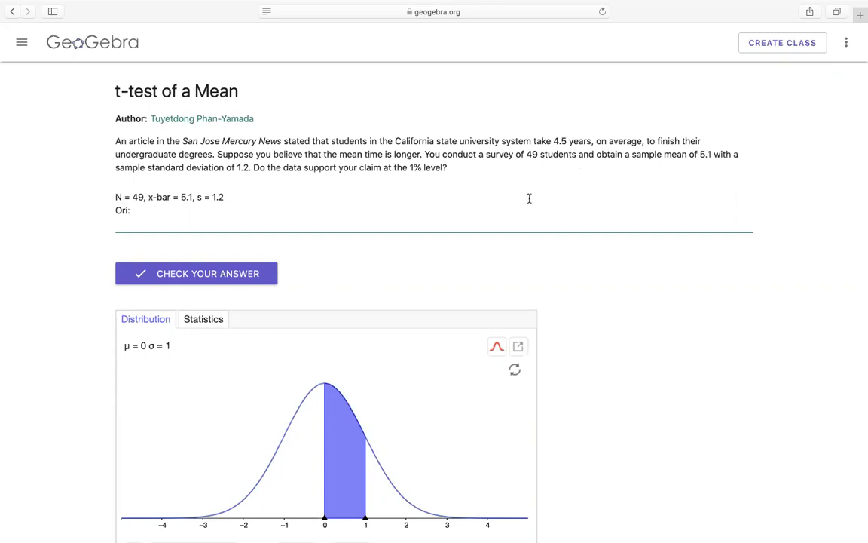
{"action": "type", "text": "mu"}
{"action": "type", "text": " = 4."}
{"action": "type", "text": "5"}
{"action": "type", "text": ", A"}
{"action": "key", "text": "BackSpace"}
{"action": "key", "text": "BackSpace"}
{"action": "key", "text": "BackSpace"}
{"action": "key", "text": "BackSpace"}
{"action": "key", "text": "BackSpace"}
{"action": "key", "text": "BackSpace"}
{"action": "key", "text": "BackSpace"}
{"action": "key", "text": "BackSpace"}
{"action": "type", "text": "> 4.5, A"}
{"action": "key", "text": "BackSpace"}
{"action": "type", "text": "At"}
{"action": "key", "text": "BackSpace"}
{"action": "type", "text": "lt:"}
{"action": "type", "text": " mu"}
{"action": "type", "text": " ,"}
{"action": "key", "text": "BackSpace"}
{"action": "type", "text": "<"}
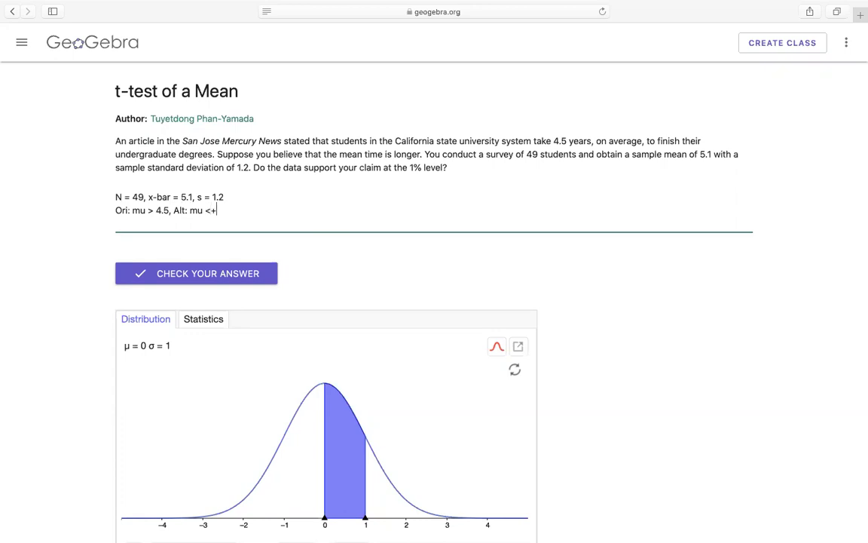
{"action": "type", "text": "= 4.5,"}
Step: Add the line 'Ho: mu =4.5, Ha: mu > 4.5' and append ', alpha = 0.01' to the givens
{"action": "key", "text": "Return"}
{"action": "type", "text": "H"}
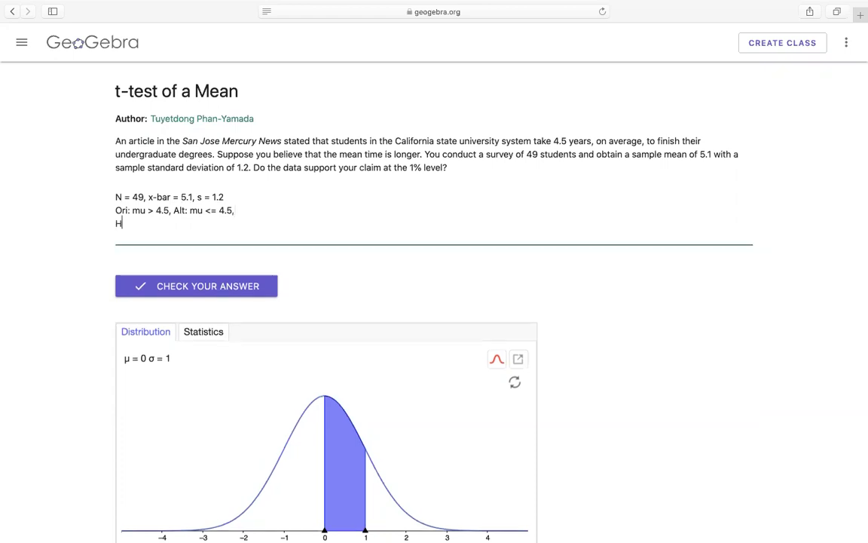
{"action": "type", "text": "0"}
{"action": "key", "text": "BackSpace"}
{"action": "type", "text": "o: mu =4.5"}
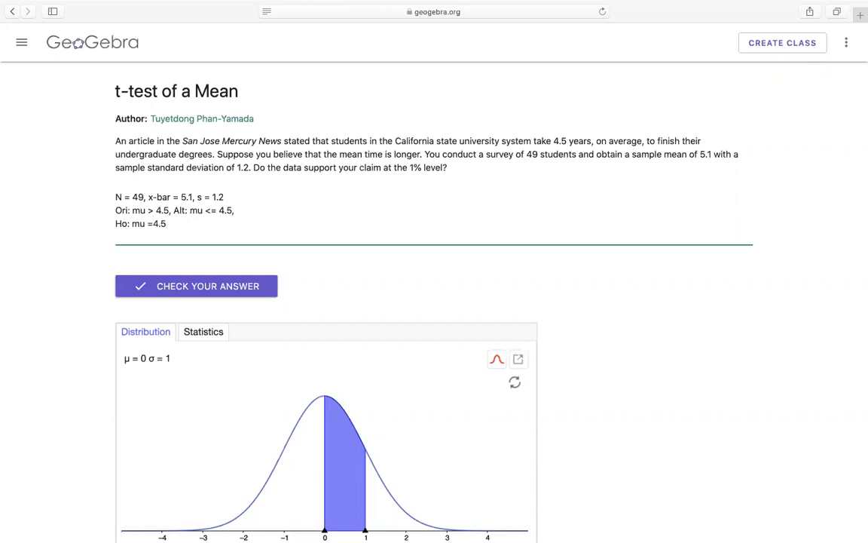
{"action": "type", "text": ", Ha: mu > 4.5"}
{"action": "left_click", "coordinate": [250, 195]}
{"action": "type", "text": ", alpha = "}
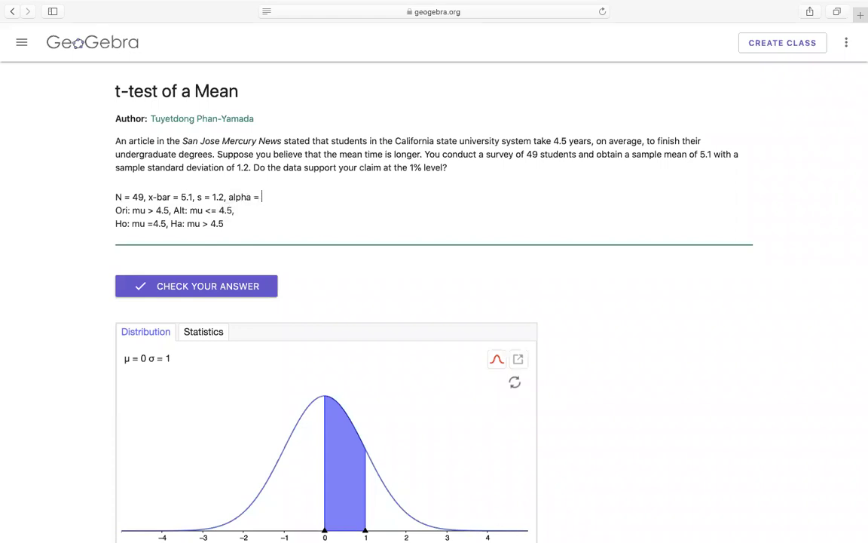
{"action": "type", "text": "0.01"}
Step: Set up a T Test of a Mean with null mean 4.5 and alternative '>'
{"action": "scroll", "coordinate": [415, 287], "scroll_direction": "down", "scroll_amount": 3}
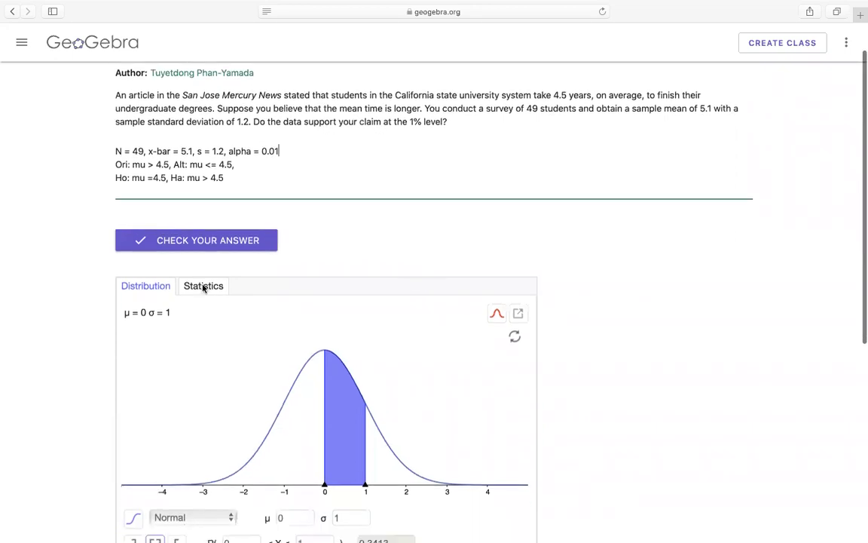
{"action": "left_click", "coordinate": [203, 286]}
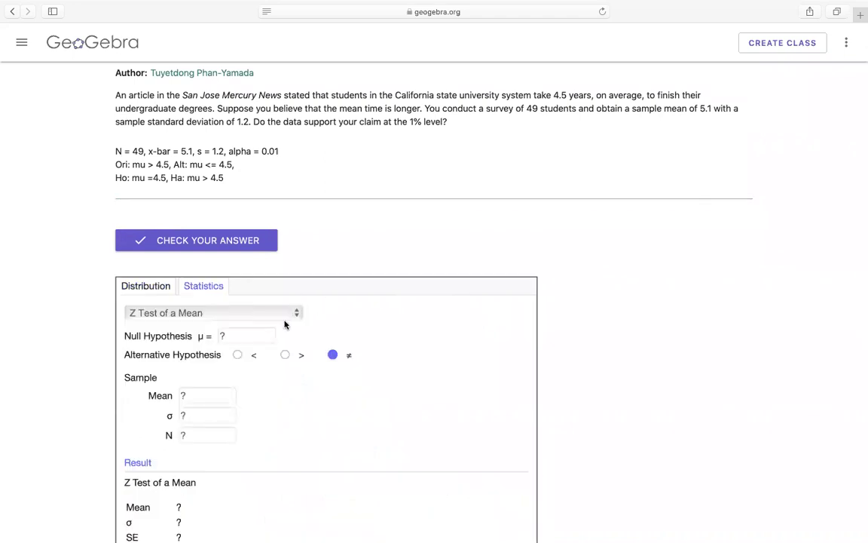
{"action": "left_click", "coordinate": [285, 317]}
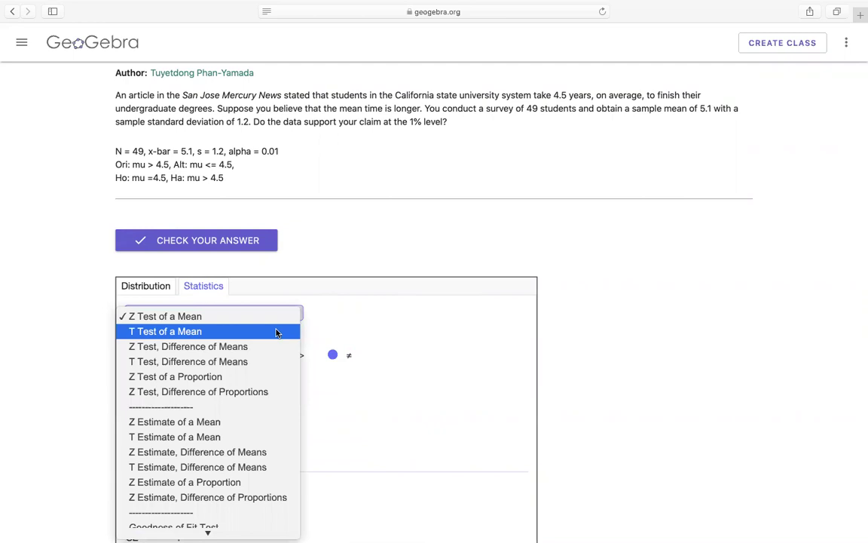
{"action": "left_click", "coordinate": [277, 332]}
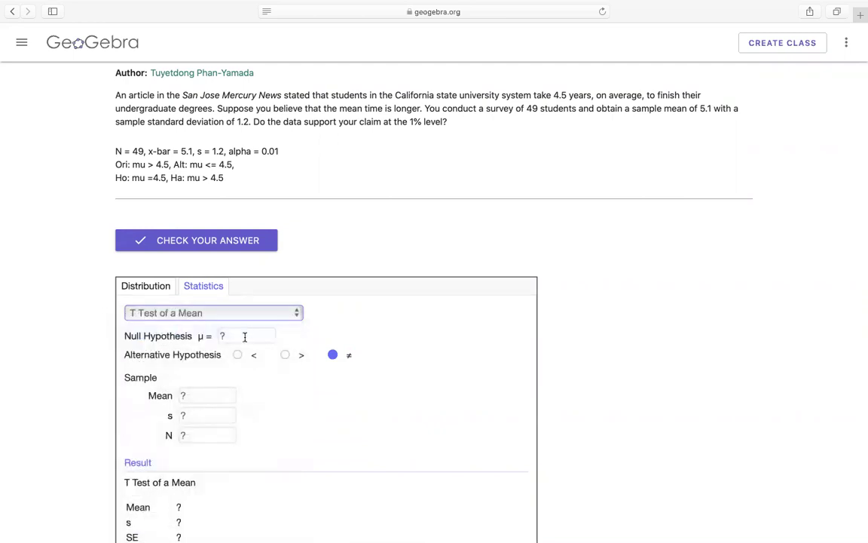
{"action": "left_click", "coordinate": [244, 337]}
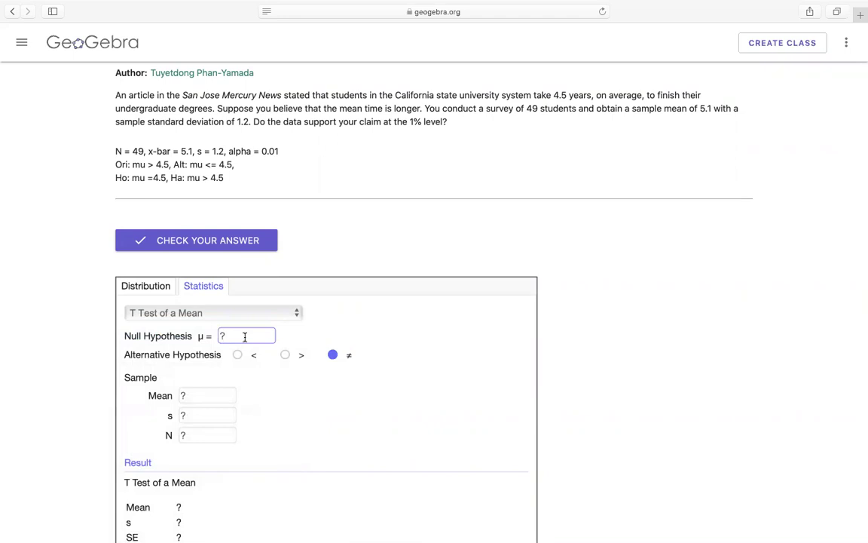
{"action": "key", "text": "BackSpace"}
{"action": "type", "text": "4.5"}
{"action": "left_click", "coordinate": [285, 355]}
Step: Enter mean 5.1, s 1.2 and N 49, giving t = 3.5 and P = 0.0005
{"action": "left_click", "coordinate": [195, 392]}
{"action": "key", "text": "BackSpace"}
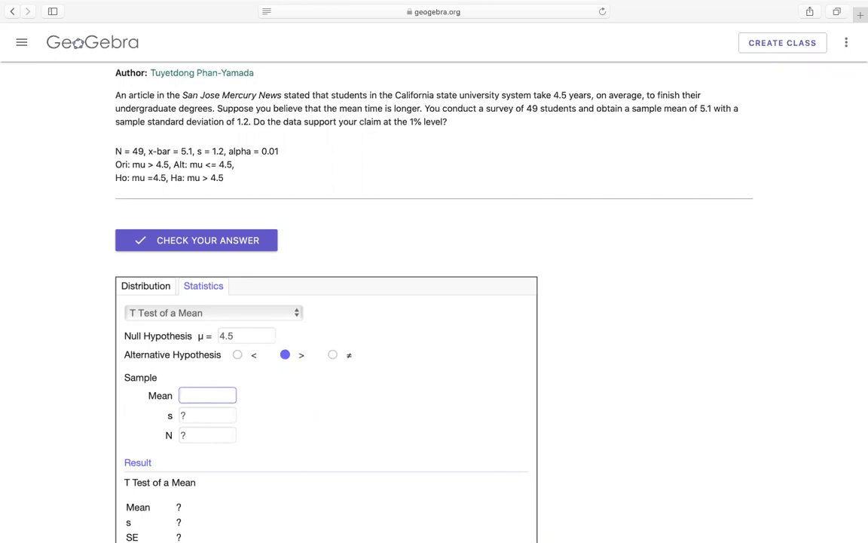
{"action": "type", "text": "5.1"}
{"action": "left_click", "coordinate": [187, 416]}
{"action": "key", "text": "BackSpace"}
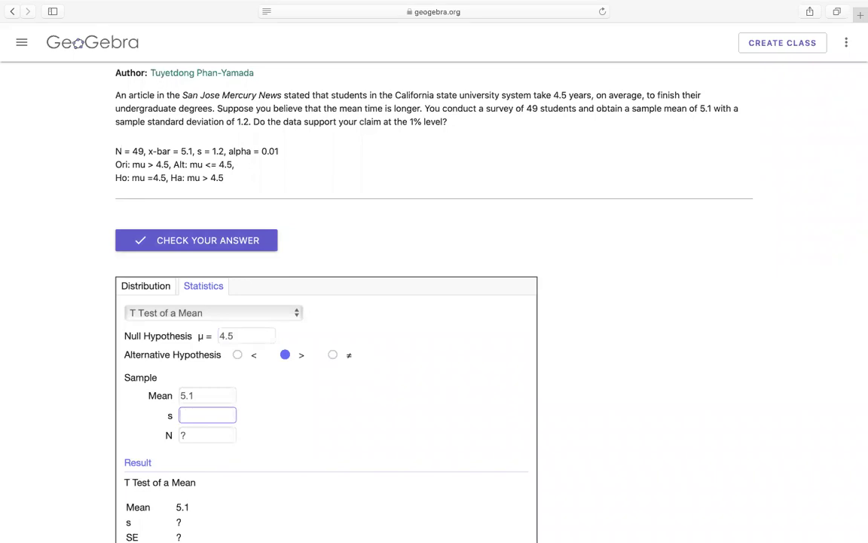
{"action": "type", "text": "1.2"}
{"action": "left_click", "coordinate": [184, 435]}
{"action": "key", "text": "BackSpace"}
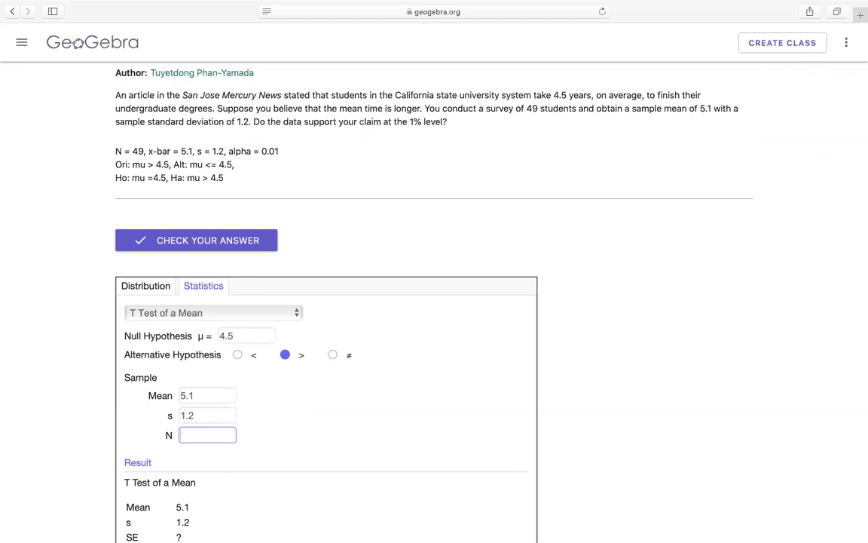
{"action": "type", "text": "49"}
{"action": "key", "text": "Return"}
{"action": "left_click", "coordinate": [282, 426]}
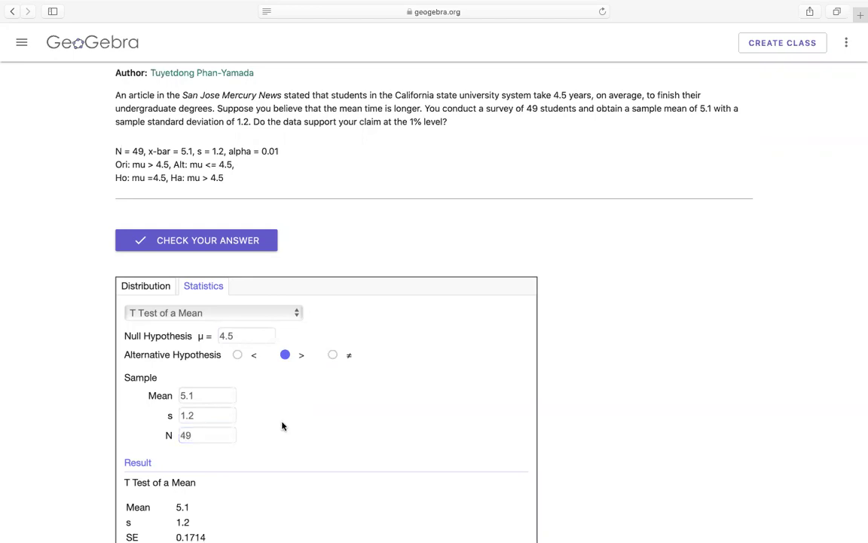
{"action": "scroll", "coordinate": [283, 424], "scroll_direction": "down", "scroll_amount": 2}
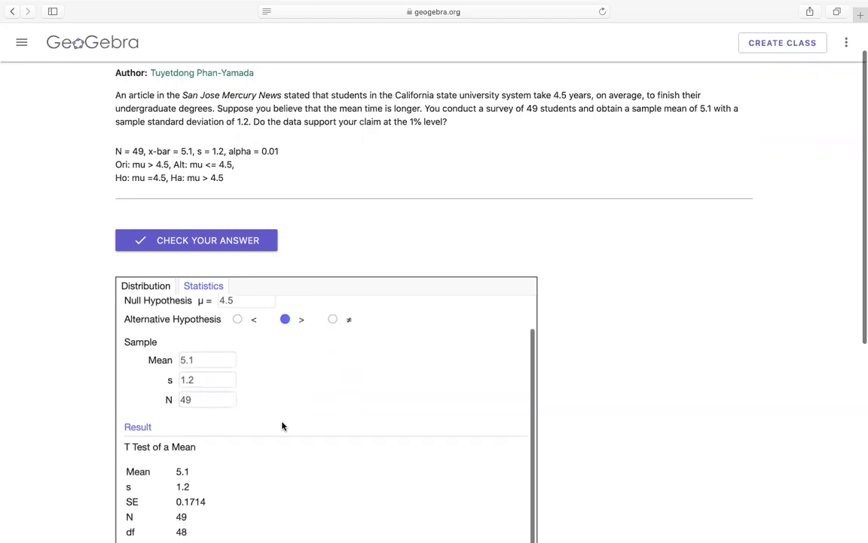
{"action": "scroll", "coordinate": [632, 413], "scroll_direction": "down", "scroll_amount": 2}
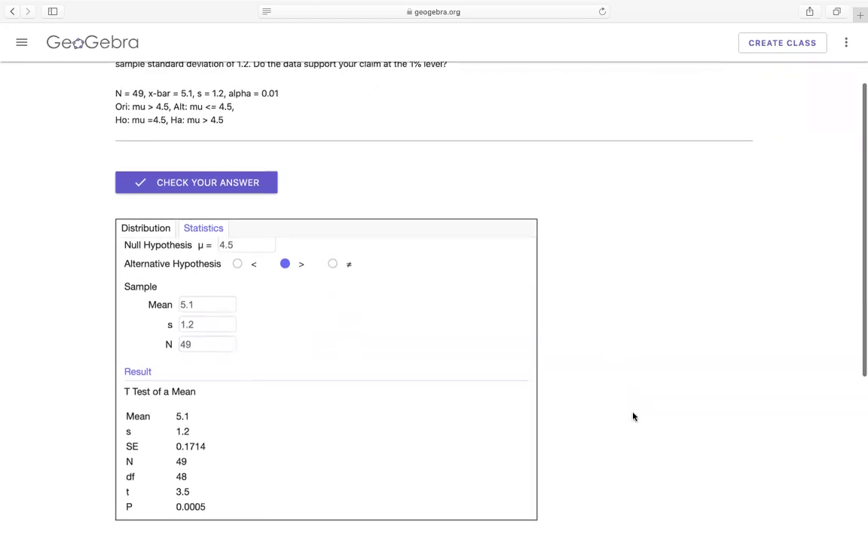
{"action": "scroll", "coordinate": [301, 509], "scroll_direction": "up", "scroll_amount": 1}
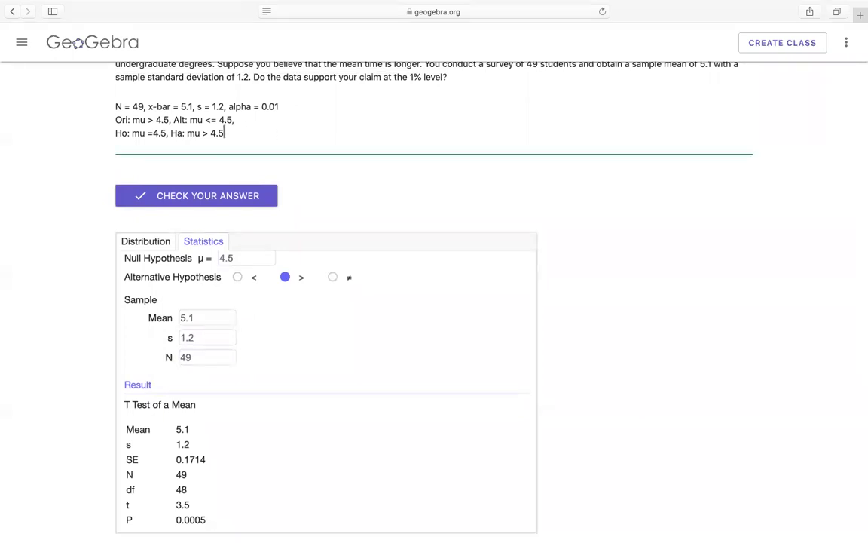
Step: Add the line 'P-val = 0.0005 < 0.01 -> Reject Ho -> Do not reject Ha' to the answer
{"action": "key", "text": "Return"}
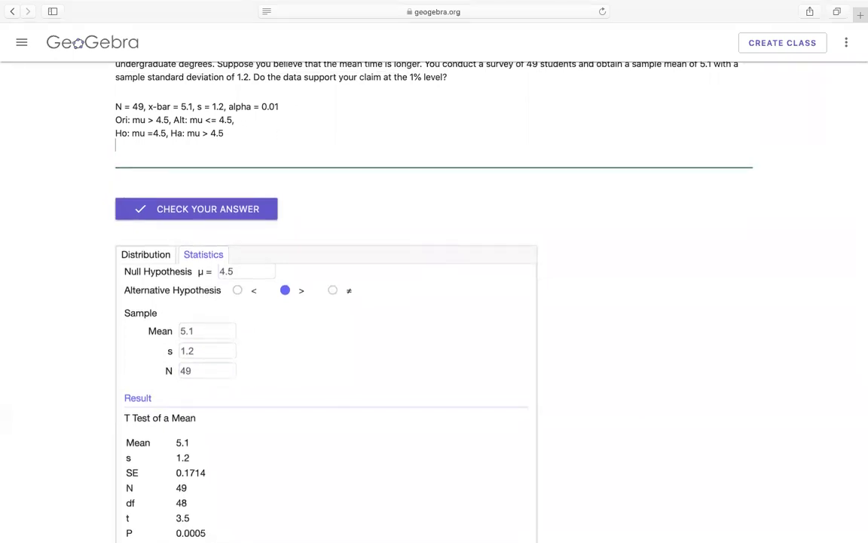
{"action": "type", "text": "P-val = 0.0005 < 0.01"}
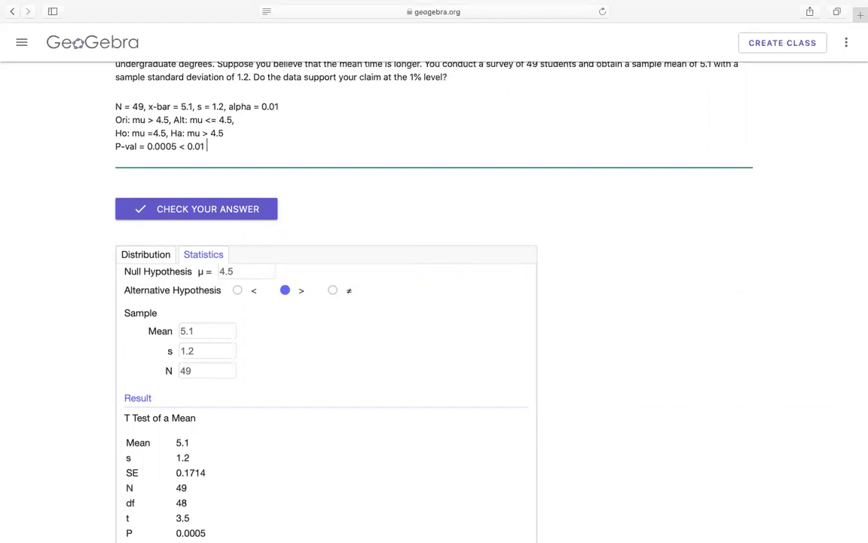
{"action": "type", "text": " -> Reject Ho -> Do n"}
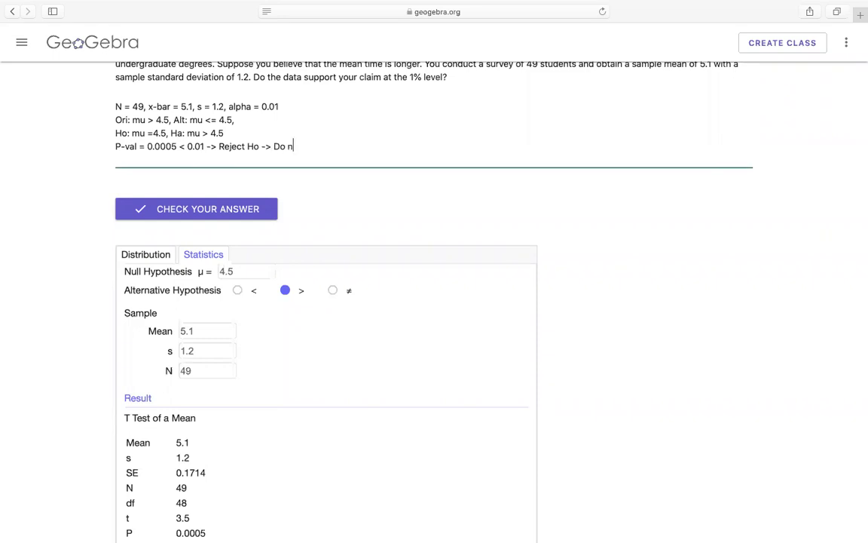
{"action": "type", "text": "ot reject Ha"}
{"action": "type", "text": "->"}
Step: Copy the question's wording about supporting the claim into the end of the answer
{"action": "left_click_drag", "start_coordinate": [267, 77], "coordinate": [440, 79]}
{"action": "key", "text": "super+c"}
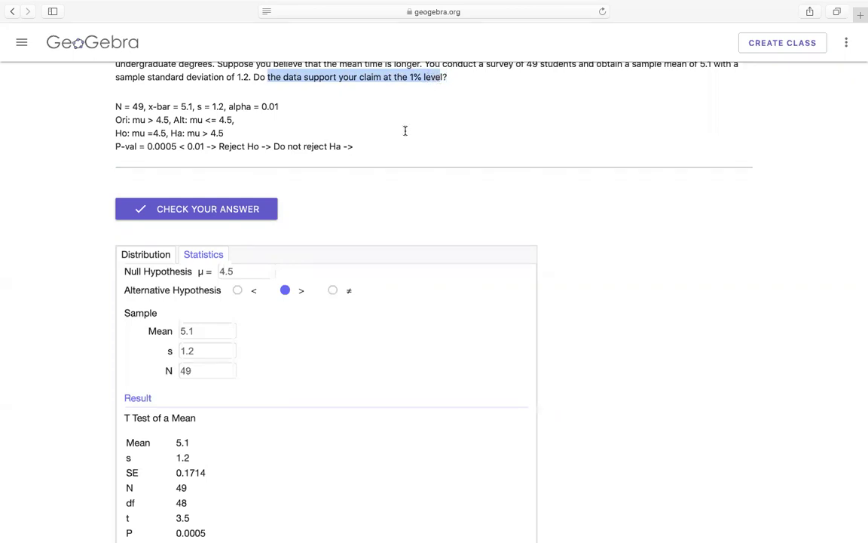
{"action": "left_click", "coordinate": [374, 146]}
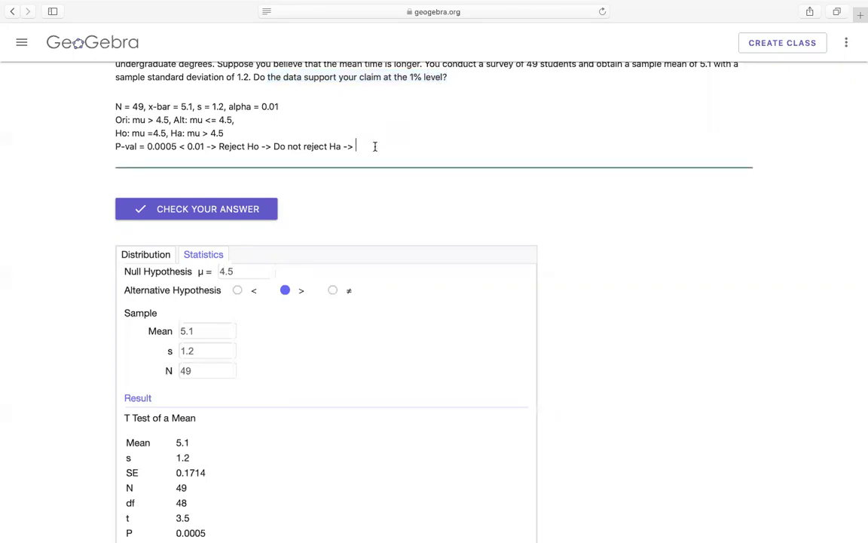
{"action": "key", "text": "super+v"}
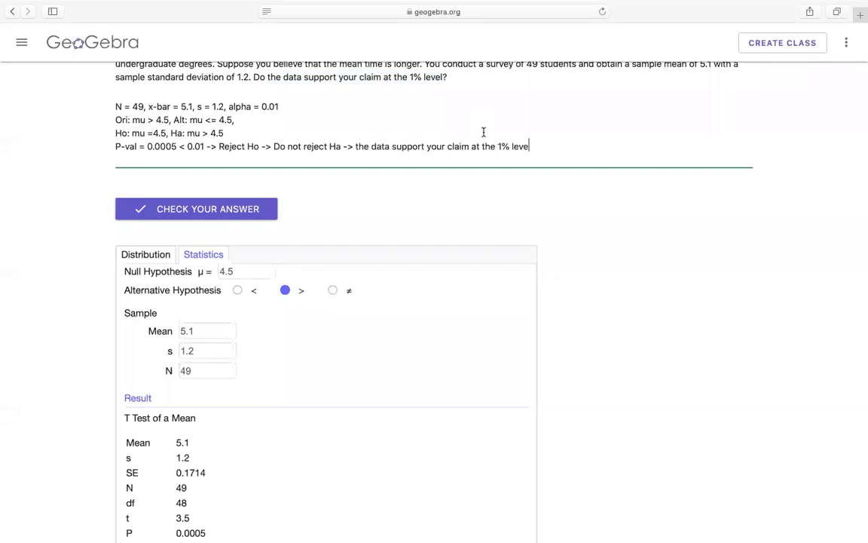
{"action": "scroll", "coordinate": [484, 135], "scroll_direction": "up", "scroll_amount": 1}
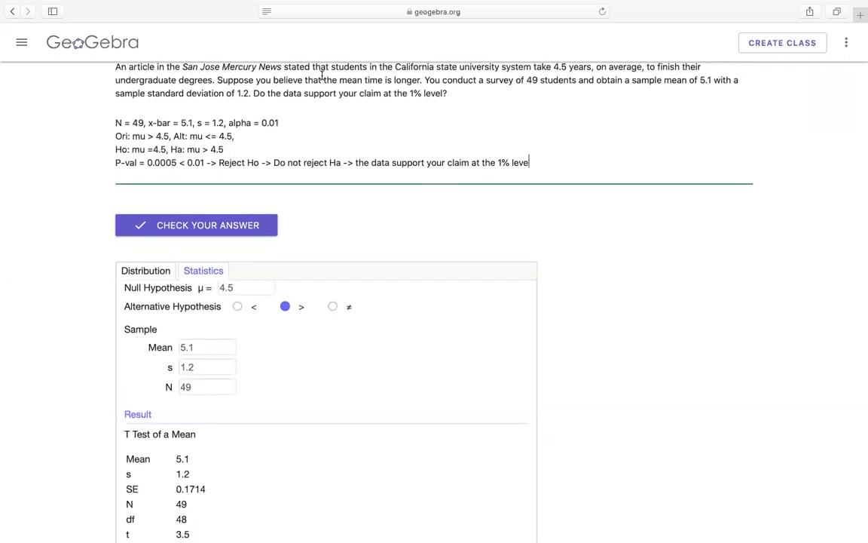
Step: Replace 'your' with 'that the mean time is longer than 4.5 years' and complete 'level'
{"action": "left_click_drag", "start_coordinate": [325, 79], "coordinate": [420, 80]}
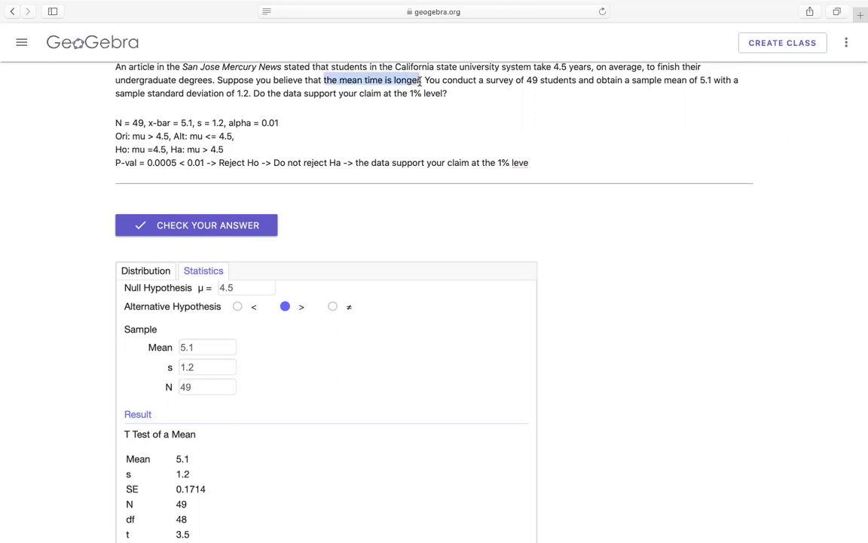
{"action": "left_click", "coordinate": [444, 162]}
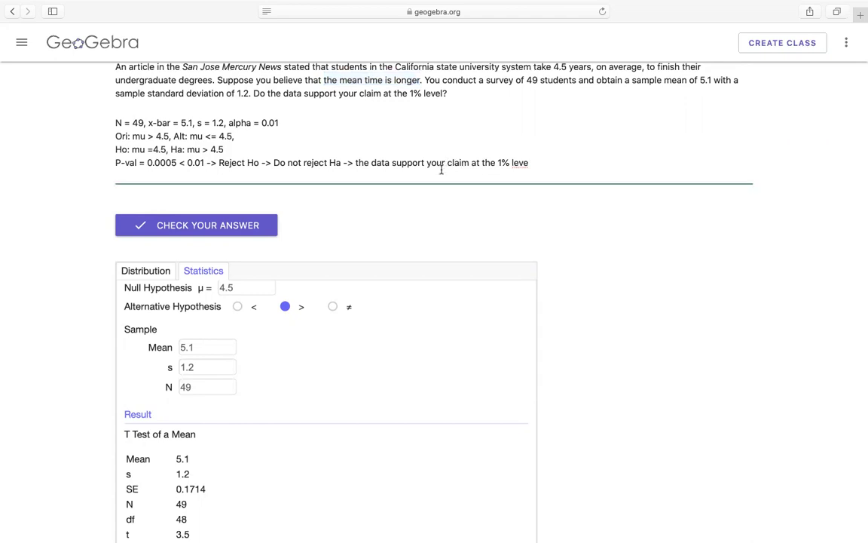
{"action": "key", "text": "BackSpace"}
{"action": "key", "text": "BackSpace"}
{"action": "key", "text": "BackSpace"}
{"action": "key", "text": "BackSpace"}
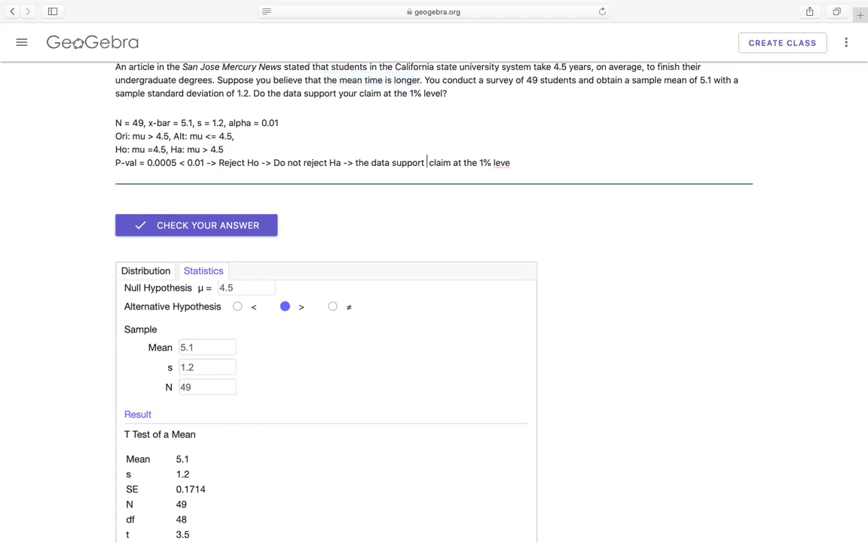
{"action": "left_click", "coordinate": [453, 162]}
{"action": "type", "text": "that"}
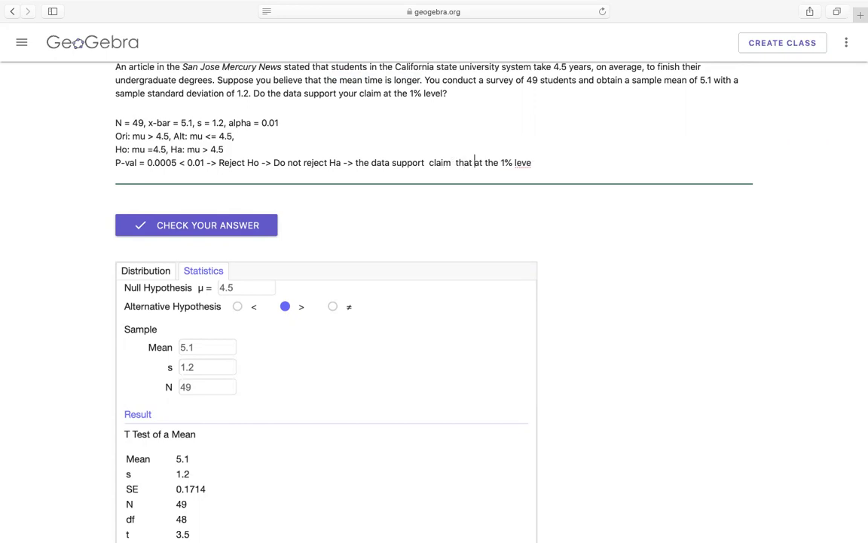
{"action": "type", "text": " the mean time is longer"}
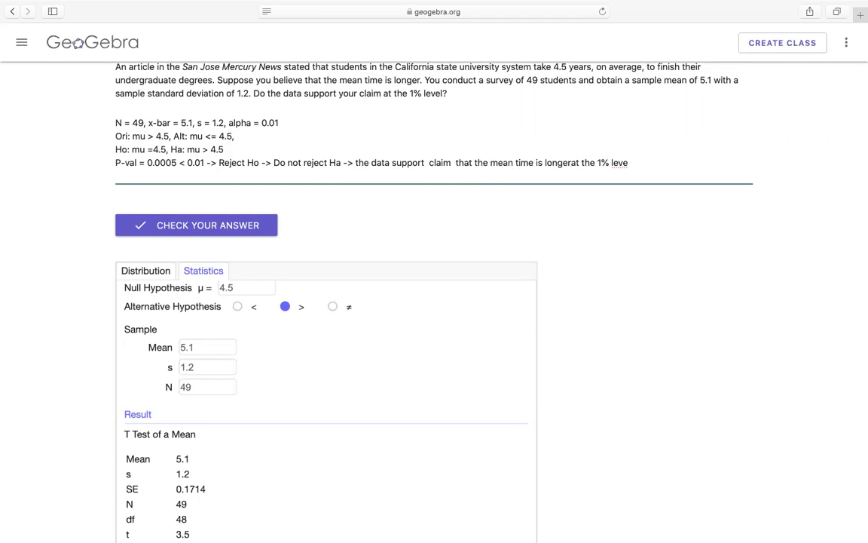
{"action": "type", "text": " th"}
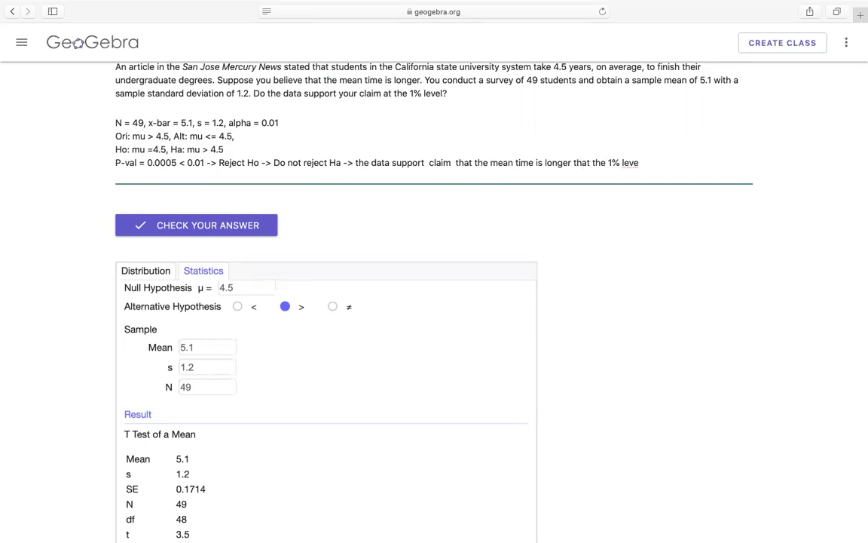
{"action": "type", "text": "an 4.5 "}
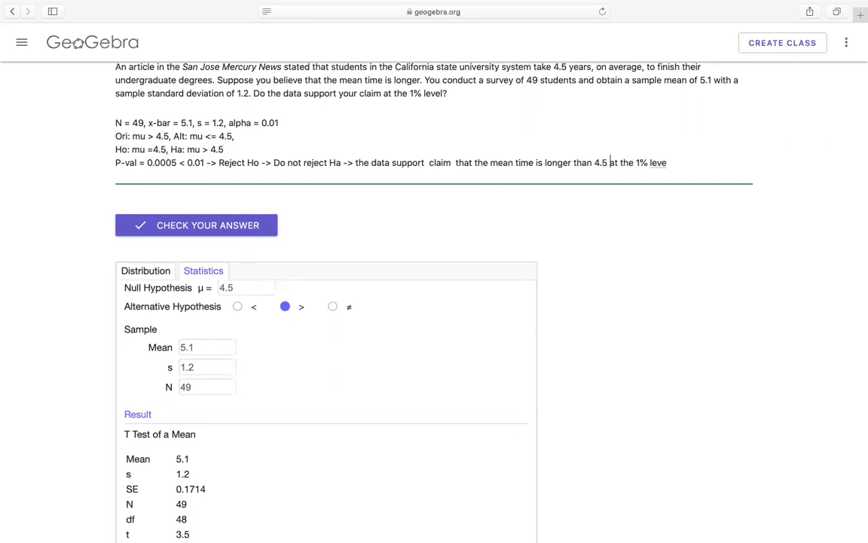
{"action": "type", "text": "years"}
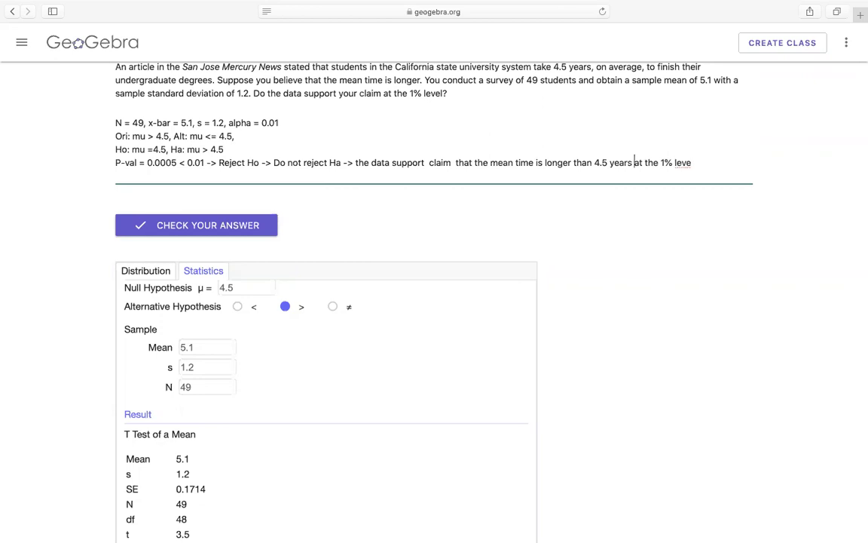
{"action": "left_click", "coordinate": [691, 162]}
{"action": "type", "text": "l"}
{"action": "key", "text": "shift+alt+Left"}
{"action": "key", "text": "shift+alt+Left"}
{"action": "key", "text": "shift+alt+Left"}
{"action": "key", "text": "shift+alt+Left"}
{"action": "key", "text": "ctrl+c"}
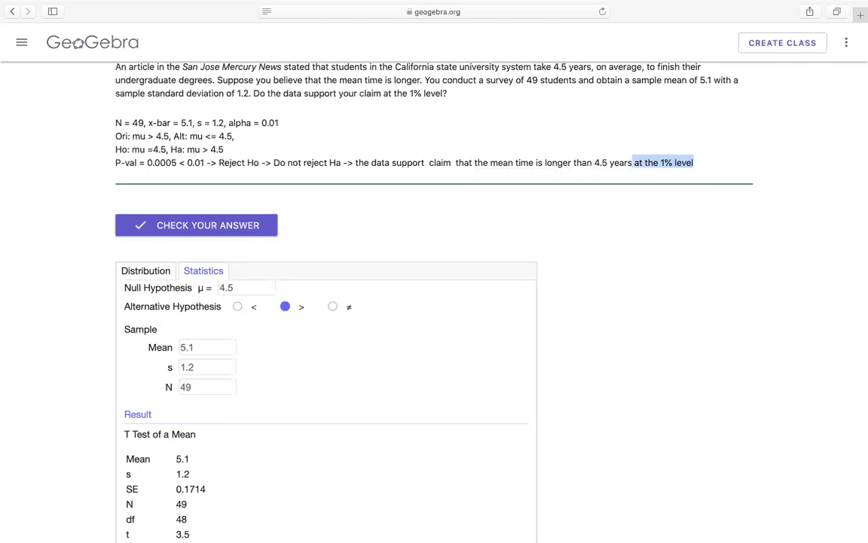
Step: Move 'at the 1% level' after 'Ha ->', capitalised as 'At', and end with a period
{"action": "key", "text": "BackSpace"}
{"action": "type", "text": "."}
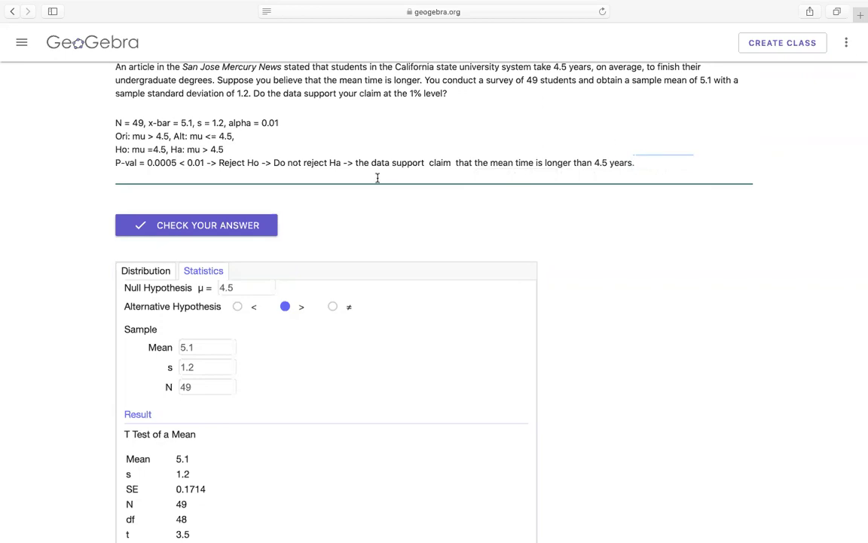
{"action": "left_click", "coordinate": [353, 163]}
{"action": "key", "text": "ctrl+v"}
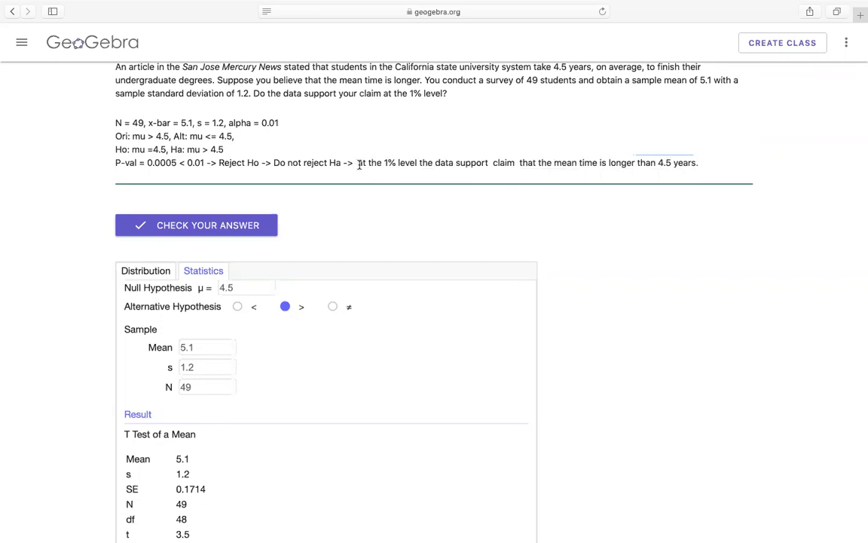
{"action": "left_click", "coordinate": [363, 163]}
{"action": "key", "text": "BackSpace"}
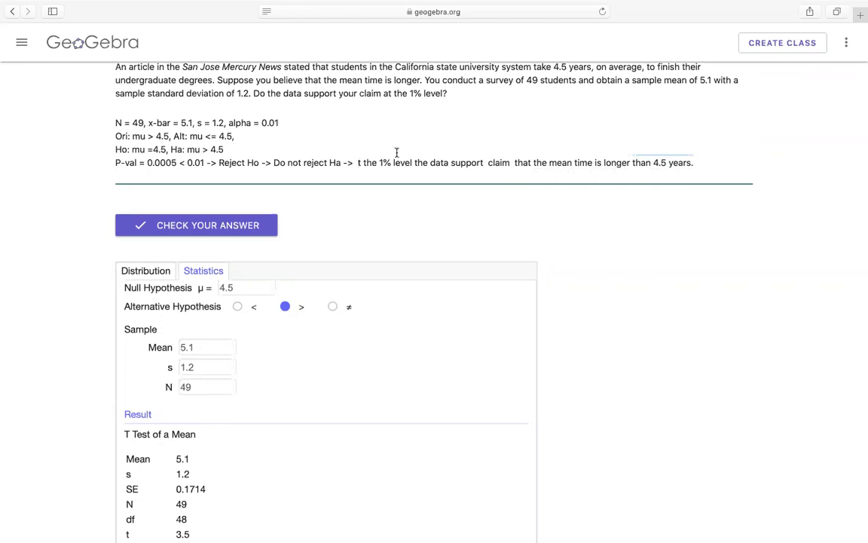
{"action": "type", "text": "A"}
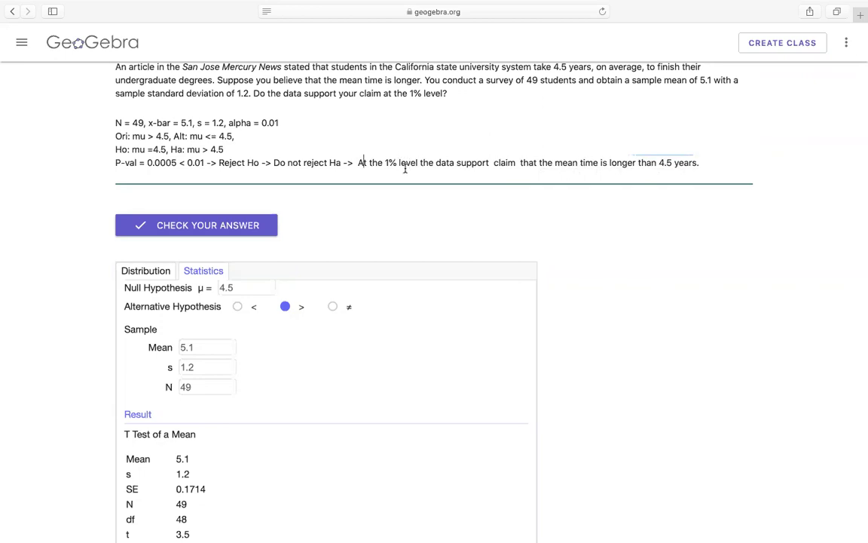
{"action": "left_click", "coordinate": [701, 185]}
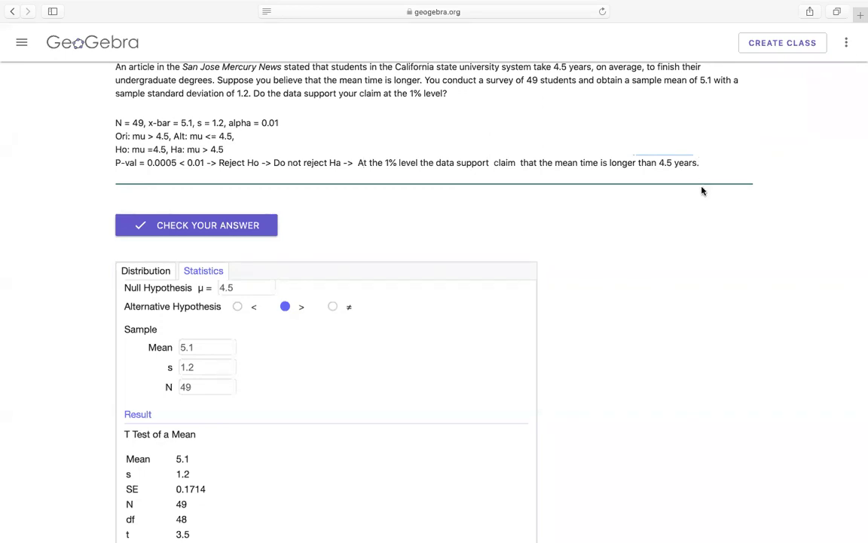